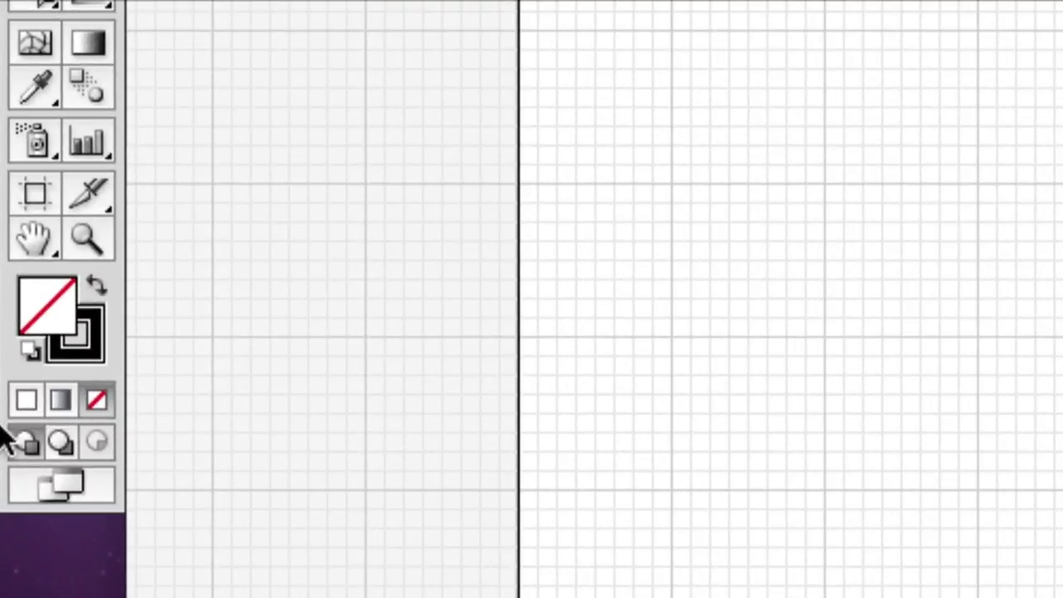
Bring the black stroke swatch to the front, with fill set to None.
{"action": "left_click", "coordinate": [79, 316]}
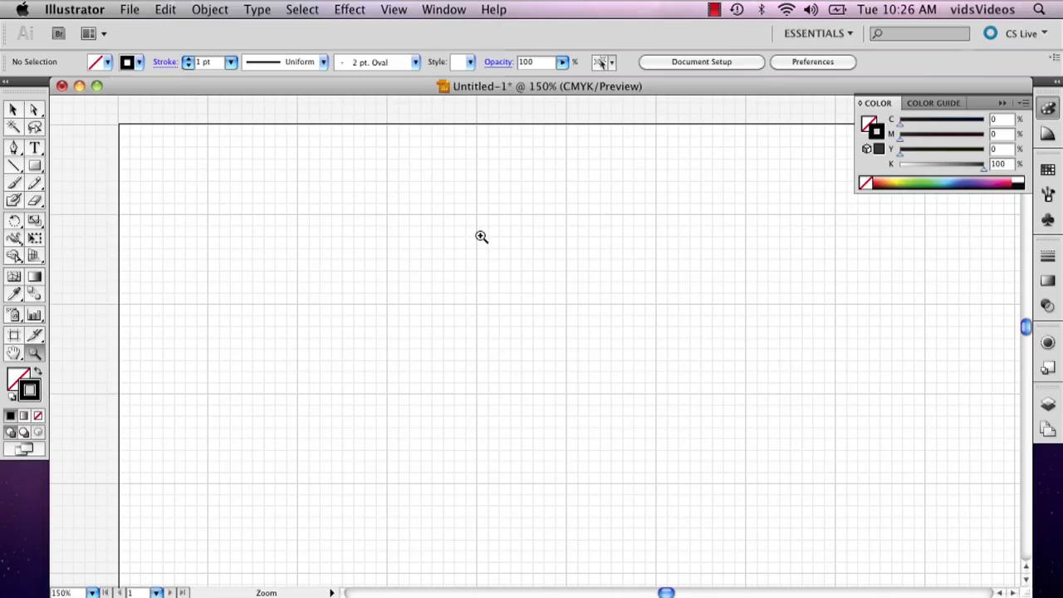
Zoom the empty artboard in to 300% and switch to the Paintbrush tool.
{"action": "left_click", "coordinate": [488, 243]}
{"action": "left_click", "coordinate": [496, 307]}
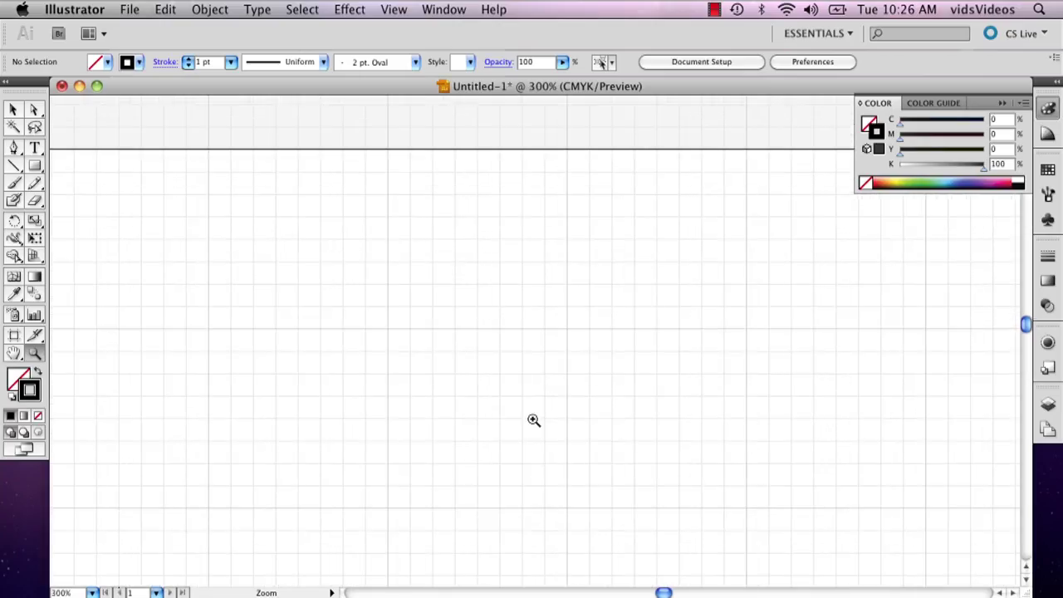
{"action": "scroll", "coordinate": [545, 525], "scroll_direction": "down", "scroll_amount": 3}
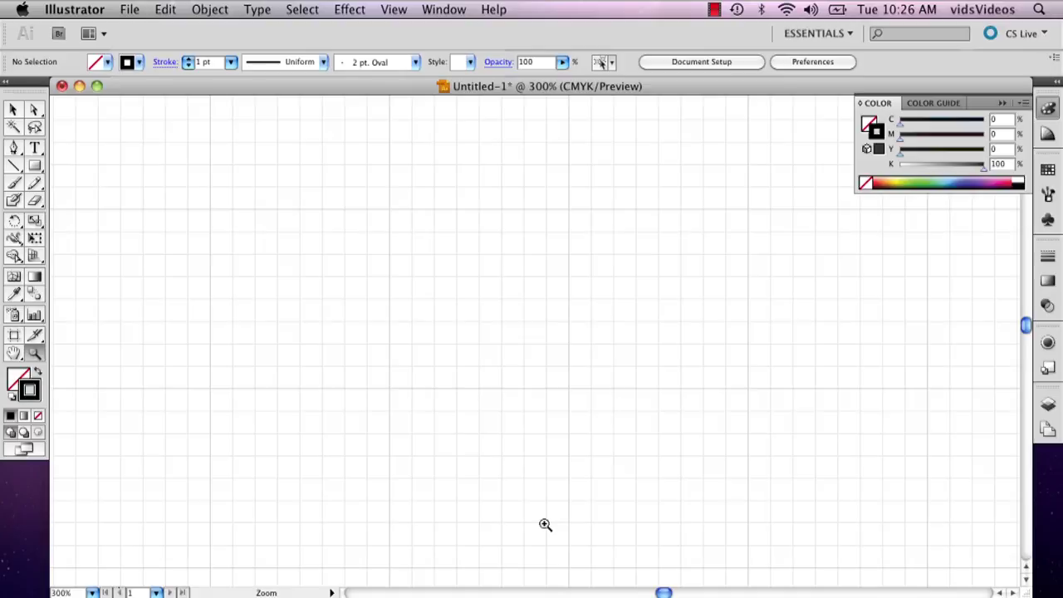
{"action": "left_click", "coordinate": [14, 183]}
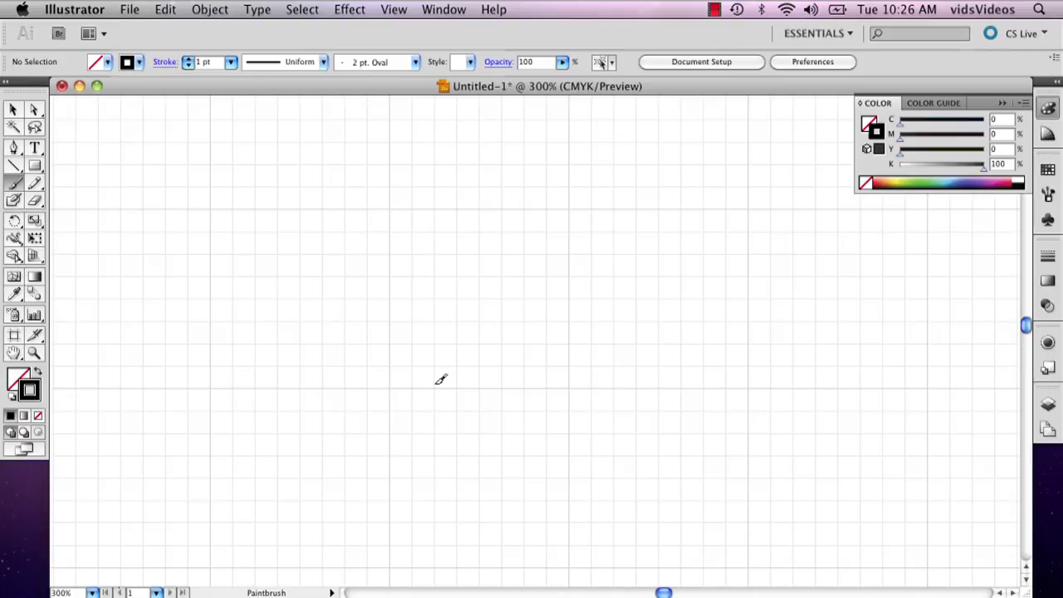
Draw a thin black upside-down V brush stroke near the middle of the grid, redoing the first attempt.
{"action": "mouse_move", "coordinate": [436, 384]}
{"action": "left_mouse_down"}
{"action": "mouse_move", "coordinate": [468, 202]}
{"action": "mouse_move", "coordinate": [542, 386]}
{"action": "left_mouse_up"}
{"action": "key", "text": "super+z"}
{"action": "mouse_move", "coordinate": [430, 386]}
{"action": "left_mouse_down"}
{"action": "mouse_move", "coordinate": [465, 213]}
{"action": "mouse_move", "coordinate": [495, 241]}
{"action": "mouse_move", "coordinate": [520, 326]}
{"action": "mouse_move", "coordinate": [553, 380]}
{"action": "left_mouse_up"}
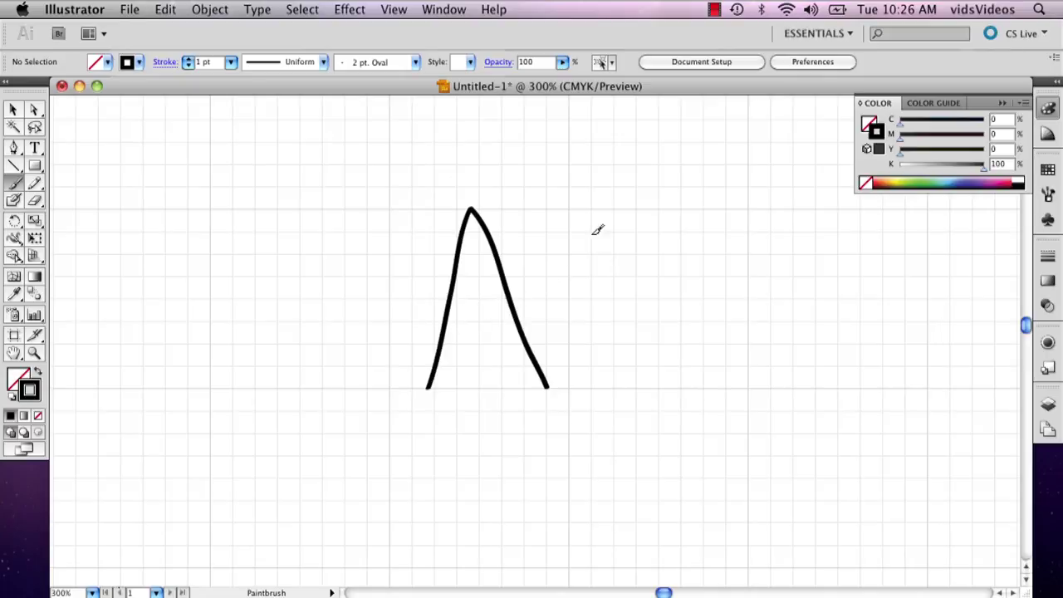
Select the new upside-down V stroke with the Selection tool, then deselect it.
{"action": "left_click", "coordinate": [13, 109]}
{"action": "left_click", "coordinate": [463, 231]}
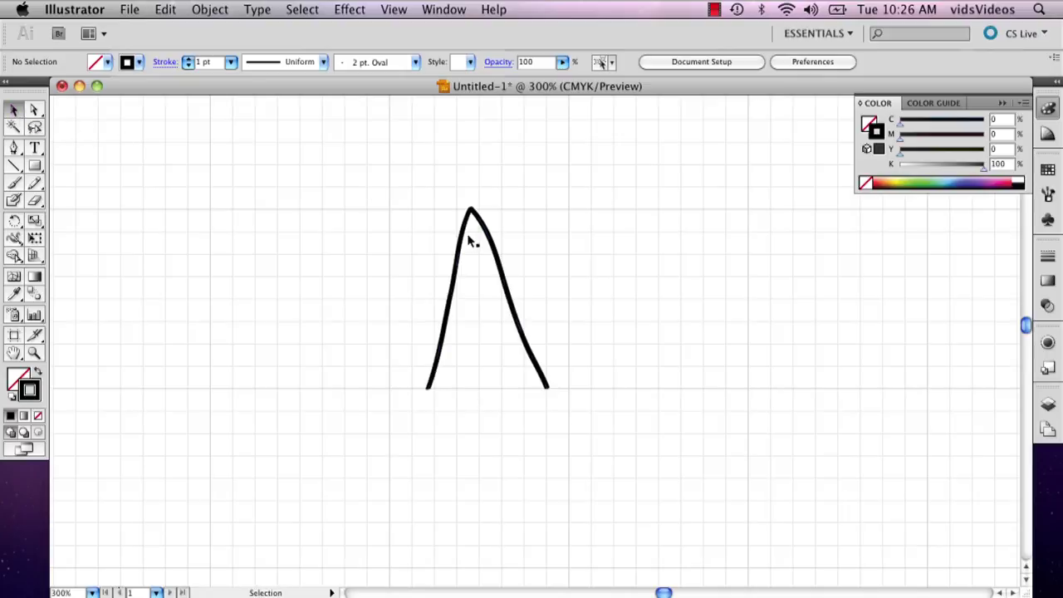
{"action": "left_click", "coordinate": [463, 253]}
{"action": "left_click", "coordinate": [308, 218]}
Thicken the upside-down V stroke to 4 pt weight, then deselect it.
{"action": "left_click", "coordinate": [459, 264]}
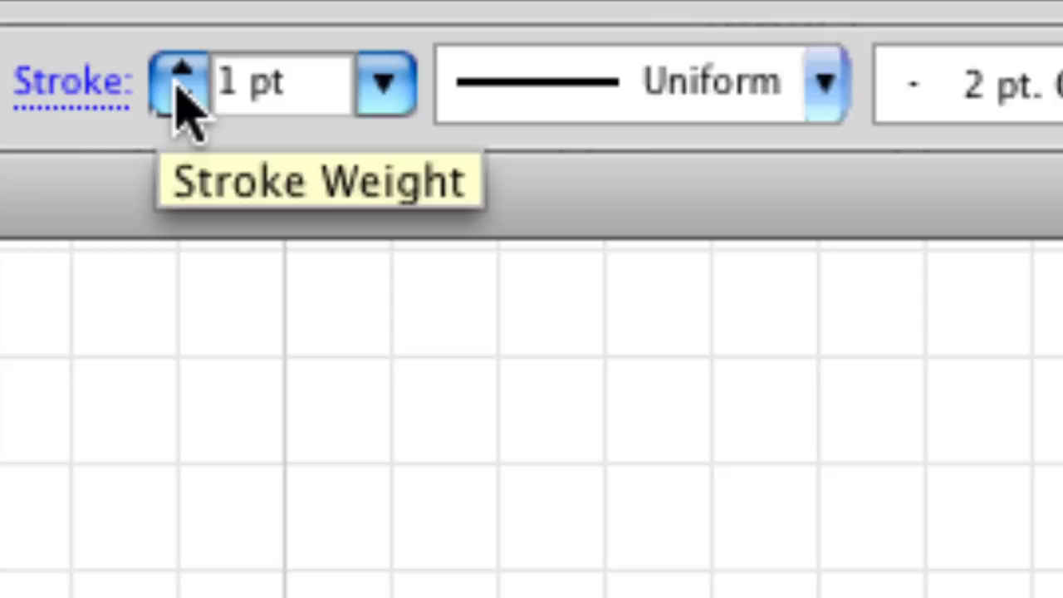
{"action": "left_click", "coordinate": [386, 85]}
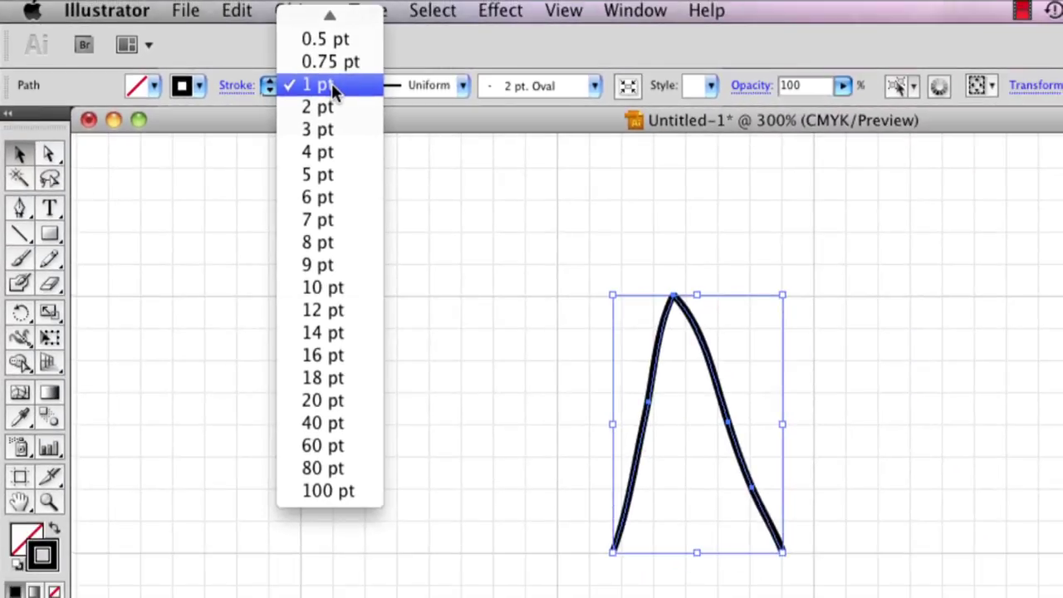
{"action": "left_click", "coordinate": [331, 155]}
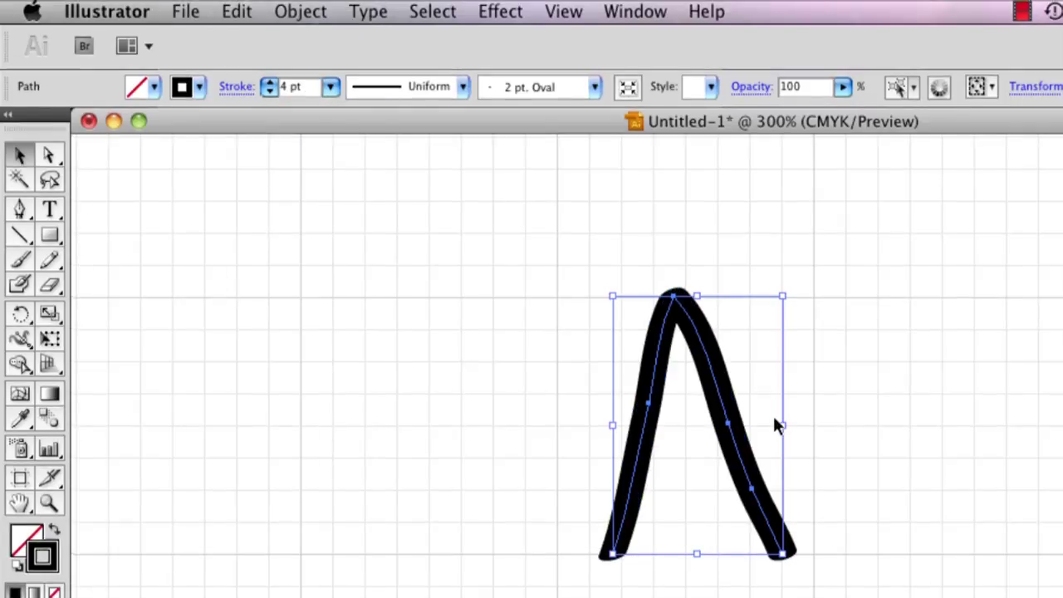
{"action": "left_click", "coordinate": [887, 412]}
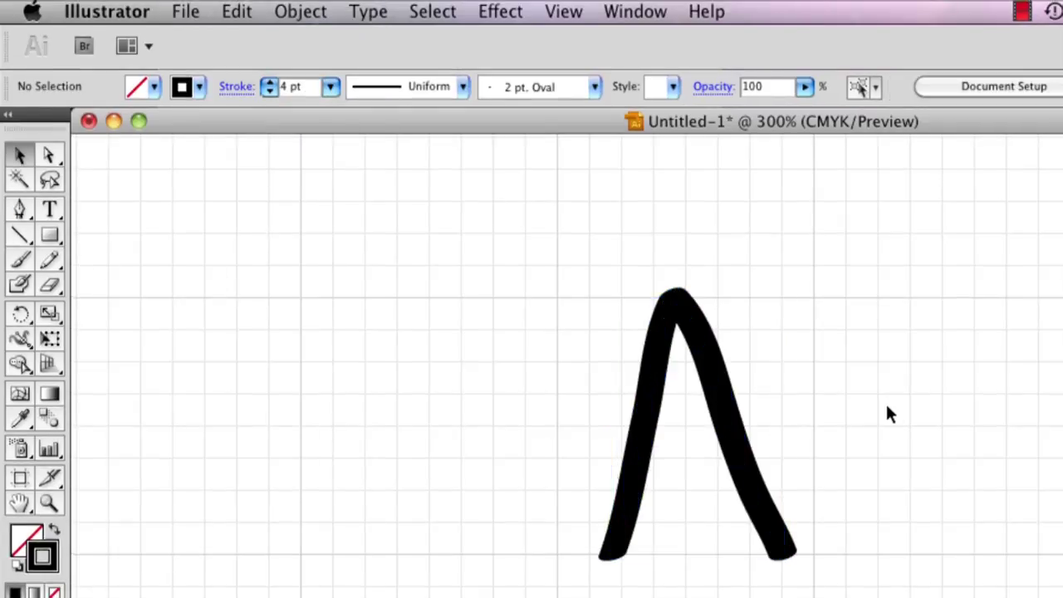
{"action": "left_click", "coordinate": [21, 264]}
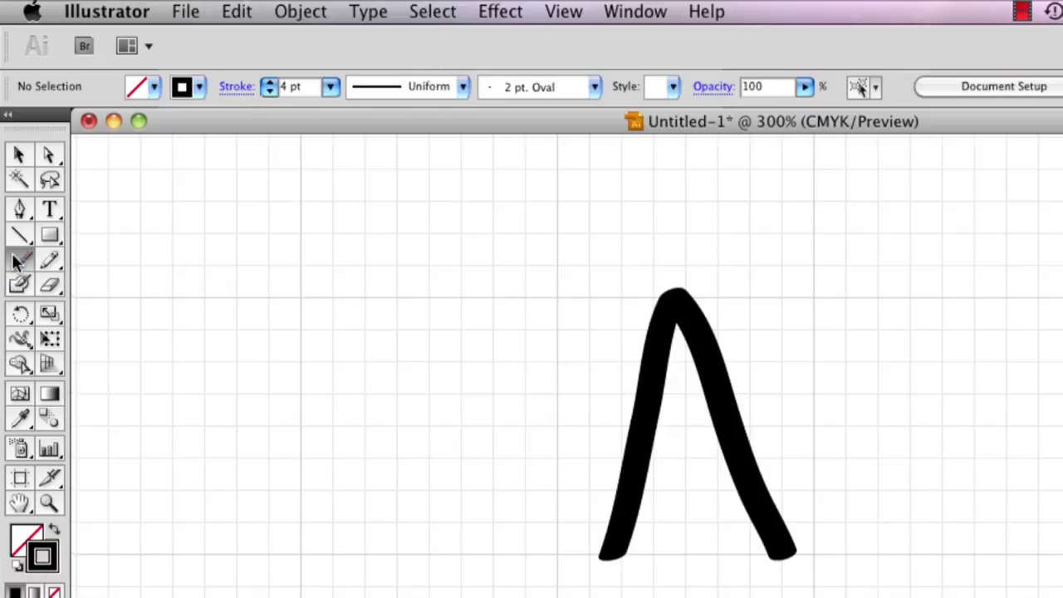
Add a horizontal crossbar that turns the upside-down V into an A.
{"action": "key", "text": "super+minus"}
{"action": "key", "text": "super+equal"}
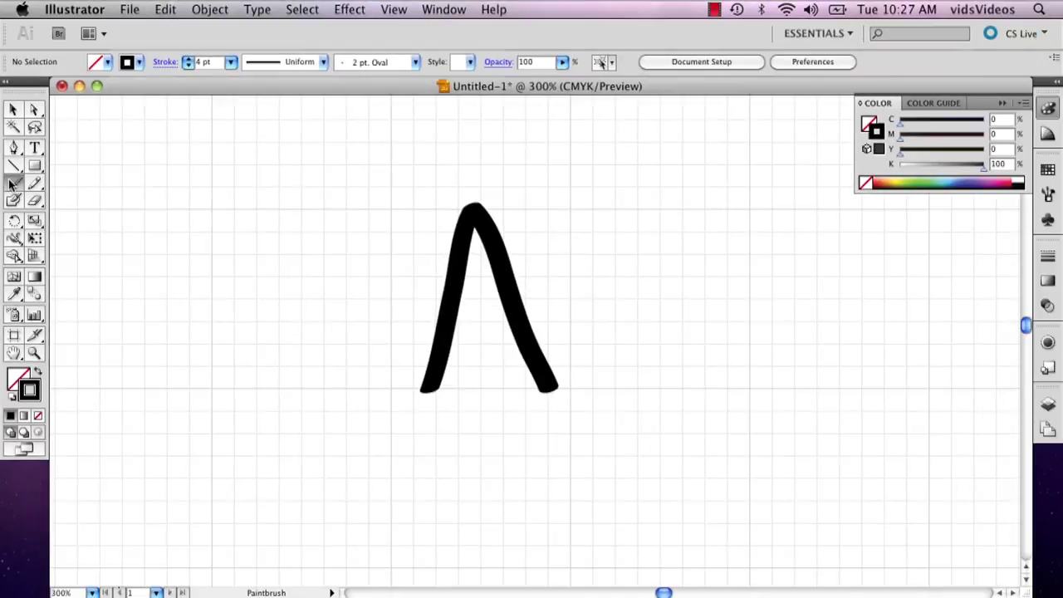
{"action": "left_click_drag", "start_coordinate": [435, 316], "coordinate": [517, 314]}
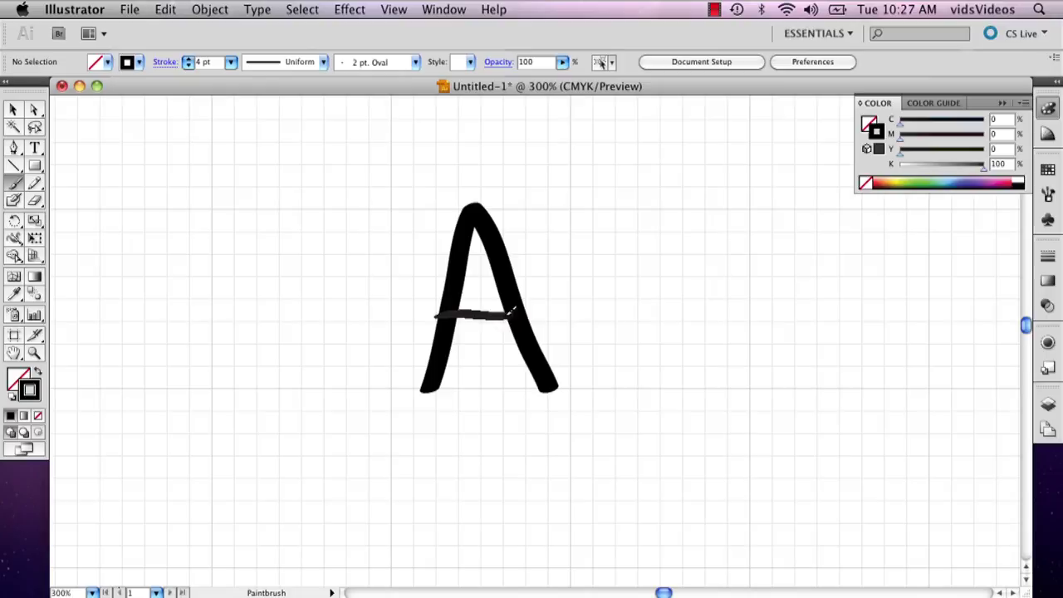
Brush the l as a vertical stroke, redoing it once, and begin the e.
{"action": "left_click_drag", "start_coordinate": [585, 208], "coordinate": [592, 390]}
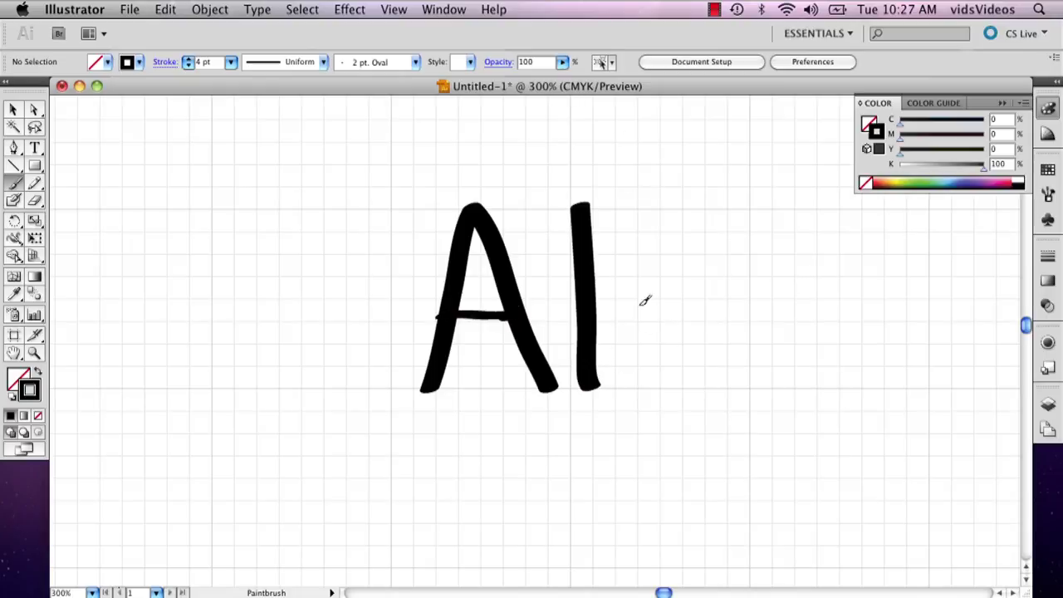
{"action": "key", "text": "super+z"}
{"action": "left_click_drag", "start_coordinate": [587, 213], "coordinate": [593, 389]}
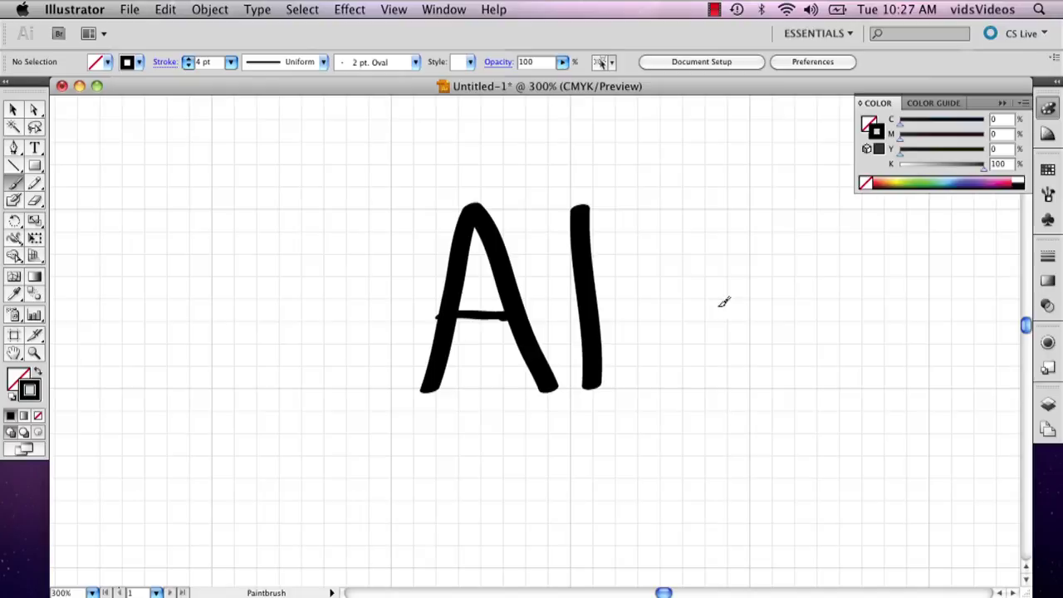
{"action": "mouse_move", "coordinate": [647, 344]}
{"action": "left_mouse_down"}
{"action": "mouse_move", "coordinate": [723, 335]}
{"action": "mouse_move", "coordinate": [709, 307]}
{"action": "mouse_move", "coordinate": [687, 294]}
{"action": "mouse_move", "coordinate": [656, 318]}
{"action": "mouse_move", "coordinate": [654, 349]}
{"action": "mouse_move", "coordinate": [685, 382]}
{"action": "mouse_move", "coordinate": [728, 360]}
{"action": "left_mouse_up"}
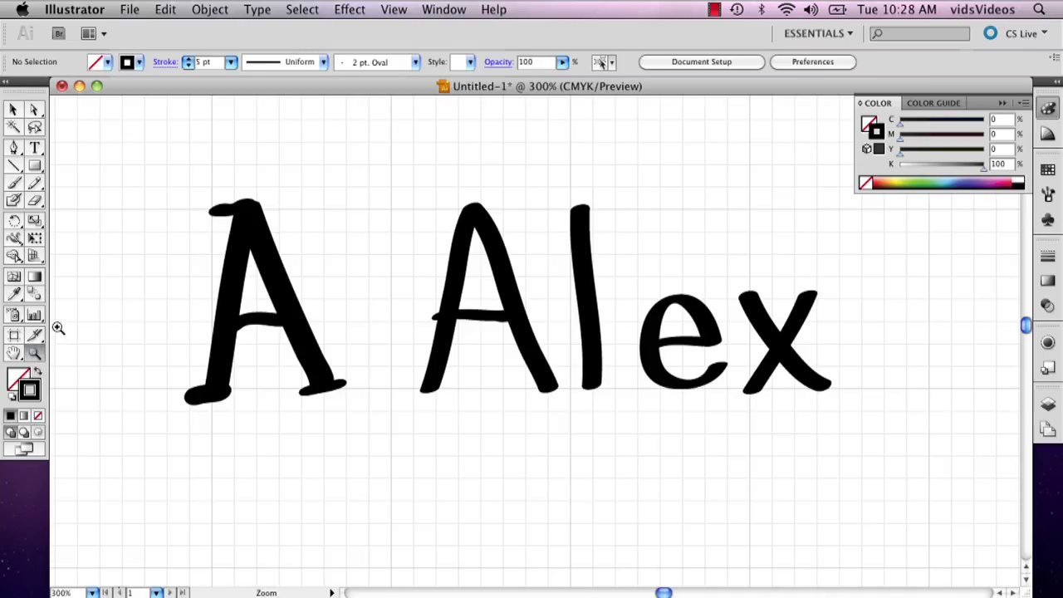
Zoom out to the full artboard and move the word Alex down-left below the A.
{"action": "key", "text": "super+minus"}
{"action": "key", "text": "super+minus"}
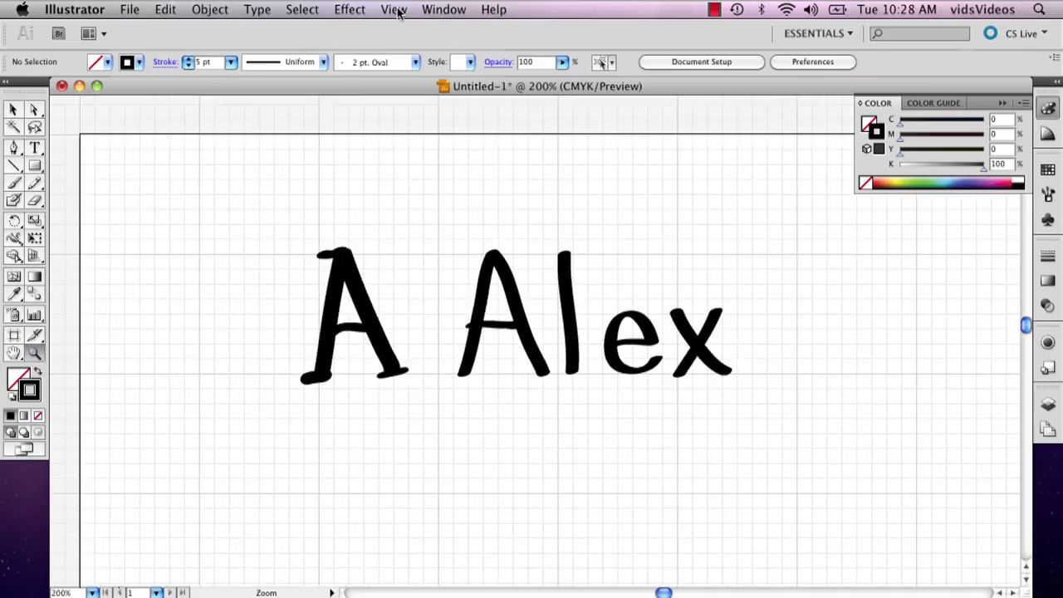
{"action": "key", "text": "super+minus"}
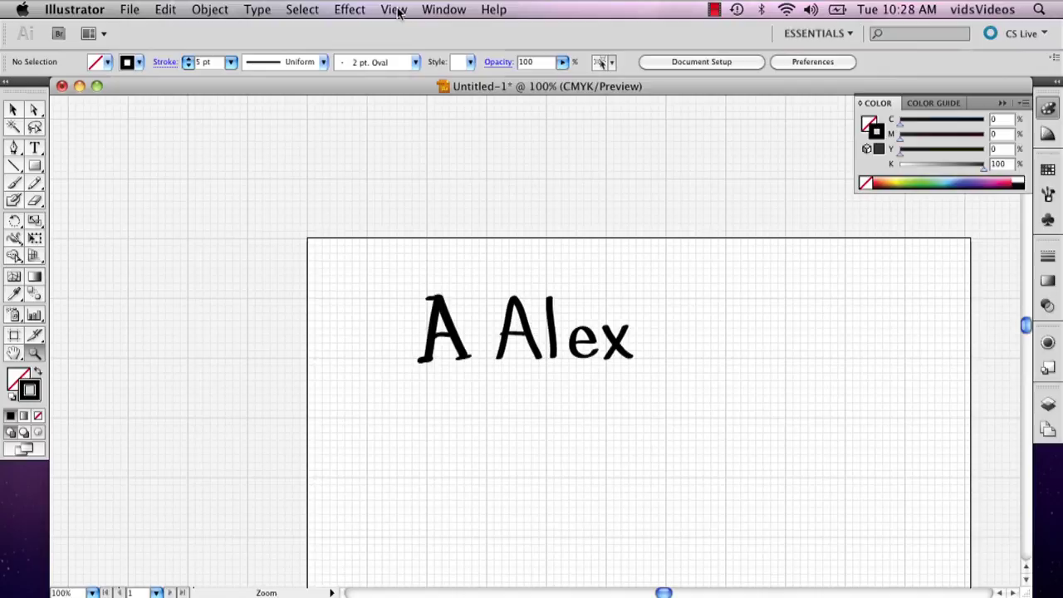
{"action": "left_click", "coordinate": [13, 110]}
{"action": "left_click_drag", "start_coordinate": [490, 275], "coordinate": [651, 371]}
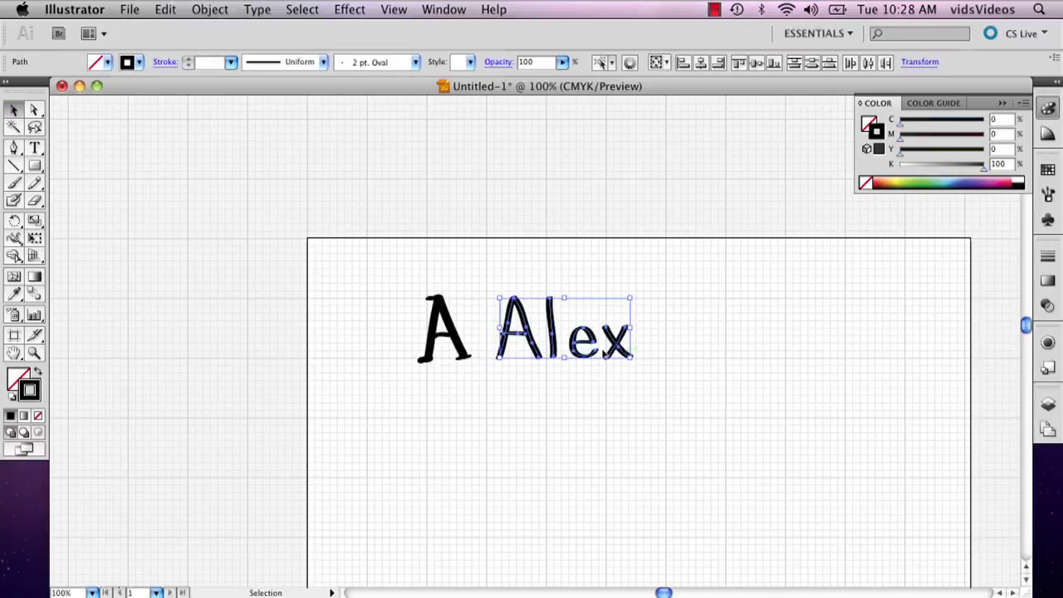
{"action": "left_click_drag", "start_coordinate": [585, 357], "coordinate": [523, 478]}
{"action": "left_click", "coordinate": [630, 400]}
Select the e, then both strokes of the x, to check them.
{"action": "left_click", "coordinate": [524, 452]}
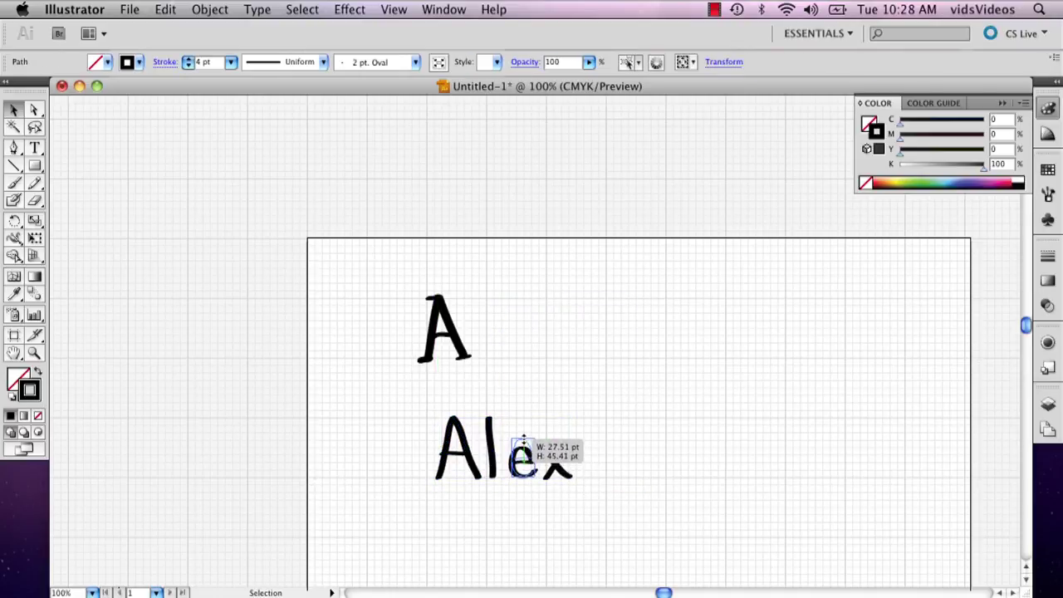
{"action": "left_click", "coordinate": [556, 422]}
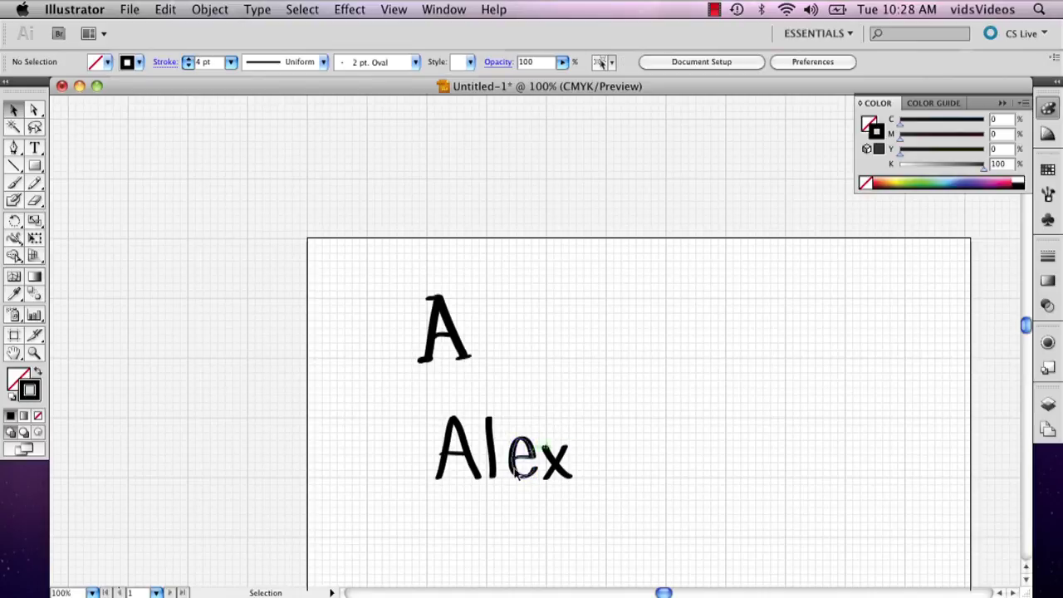
{"action": "left_click", "coordinate": [556, 465]}
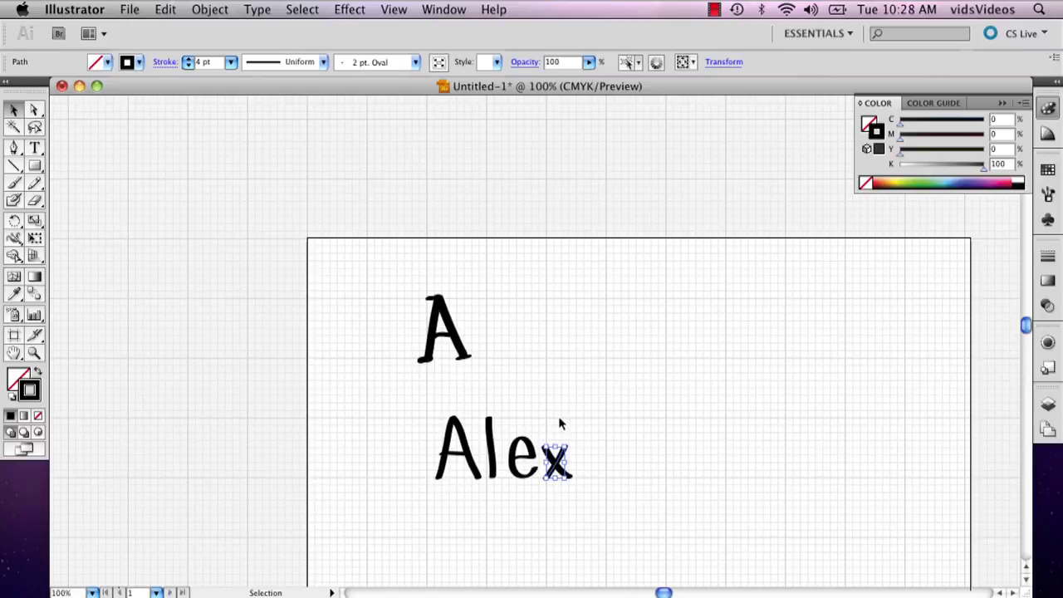
{"action": "left_click", "coordinate": [571, 446], "text": "shift"}
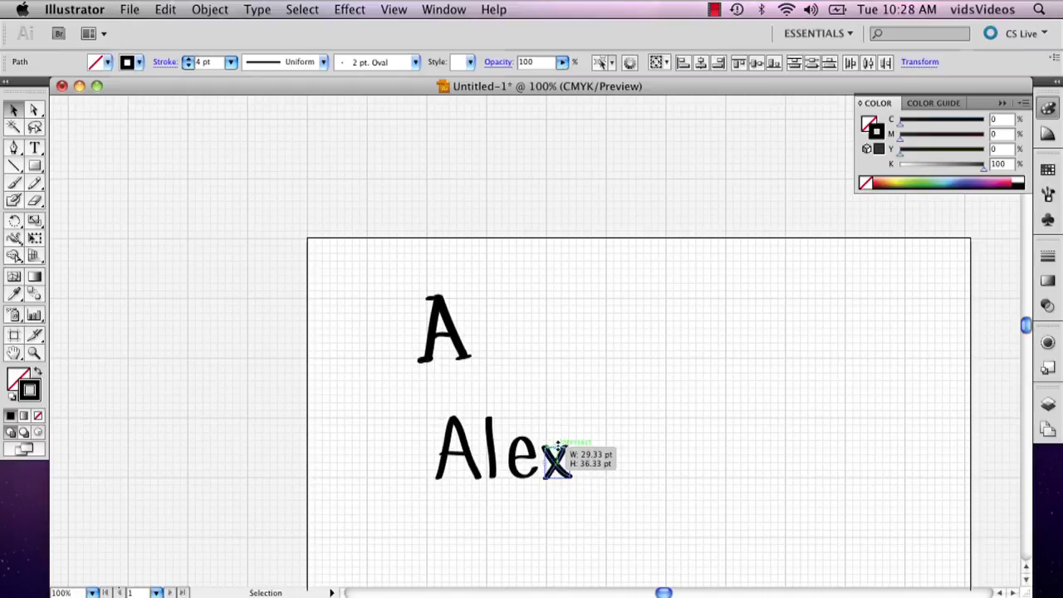
{"action": "left_click", "coordinate": [596, 417]}
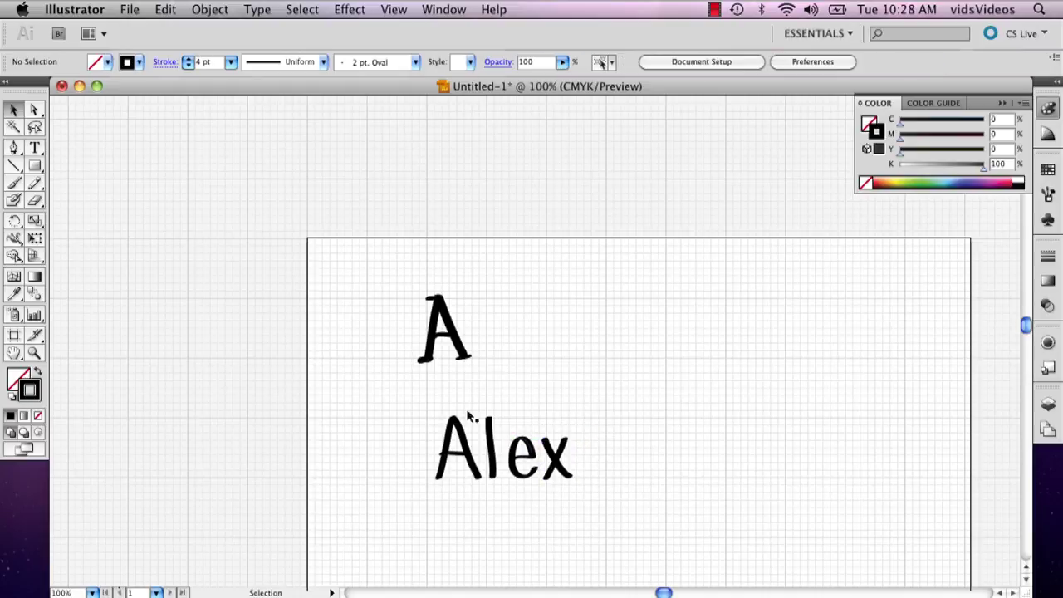
{"action": "left_click", "coordinate": [34, 352]}
{"action": "left_click", "coordinate": [532, 464]}
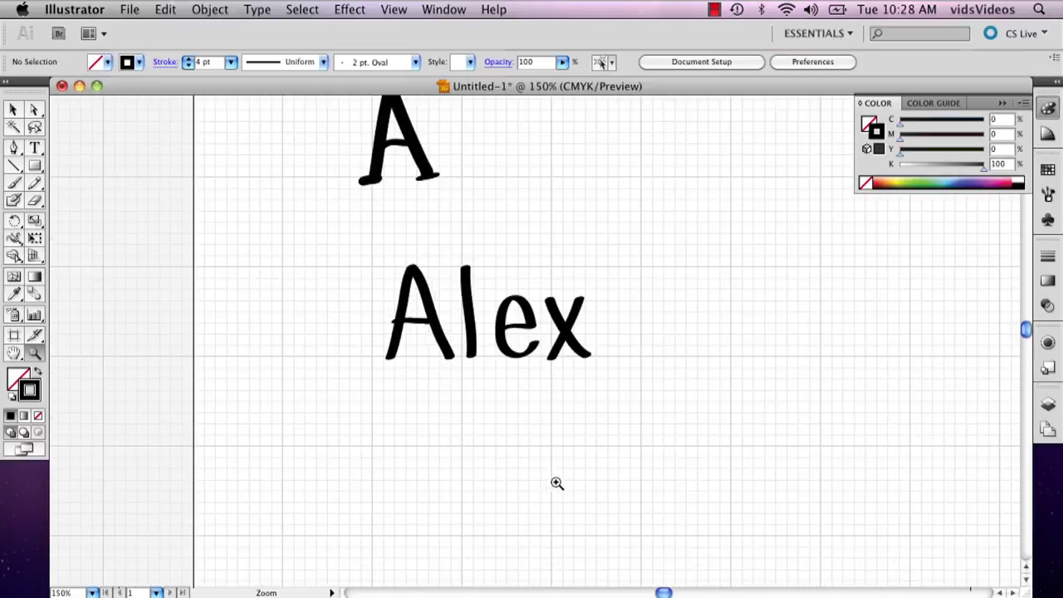
{"action": "left_click", "coordinate": [579, 334]}
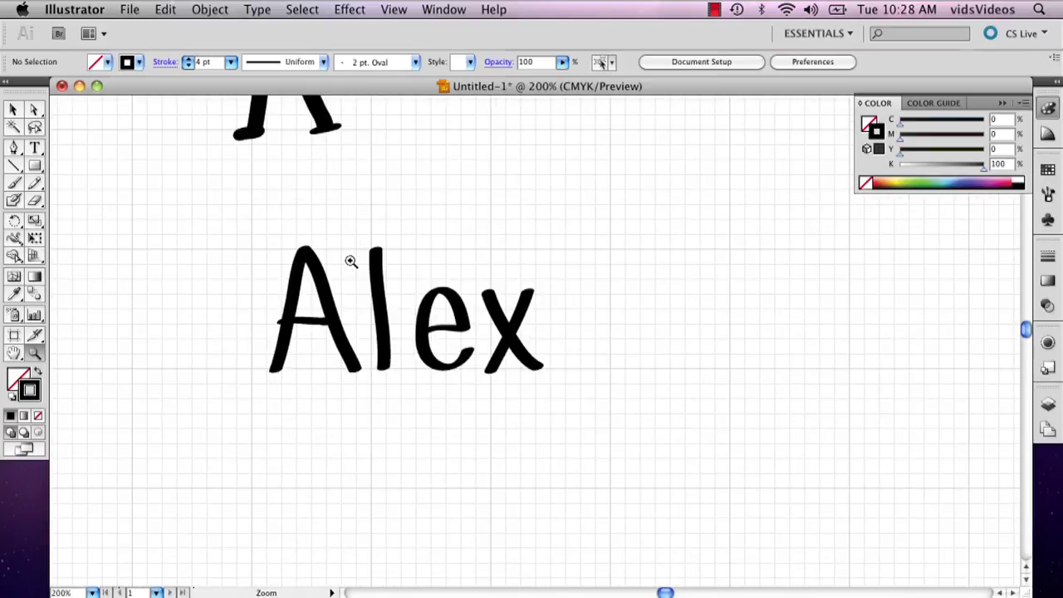
{"action": "left_click", "coordinate": [13, 183]}
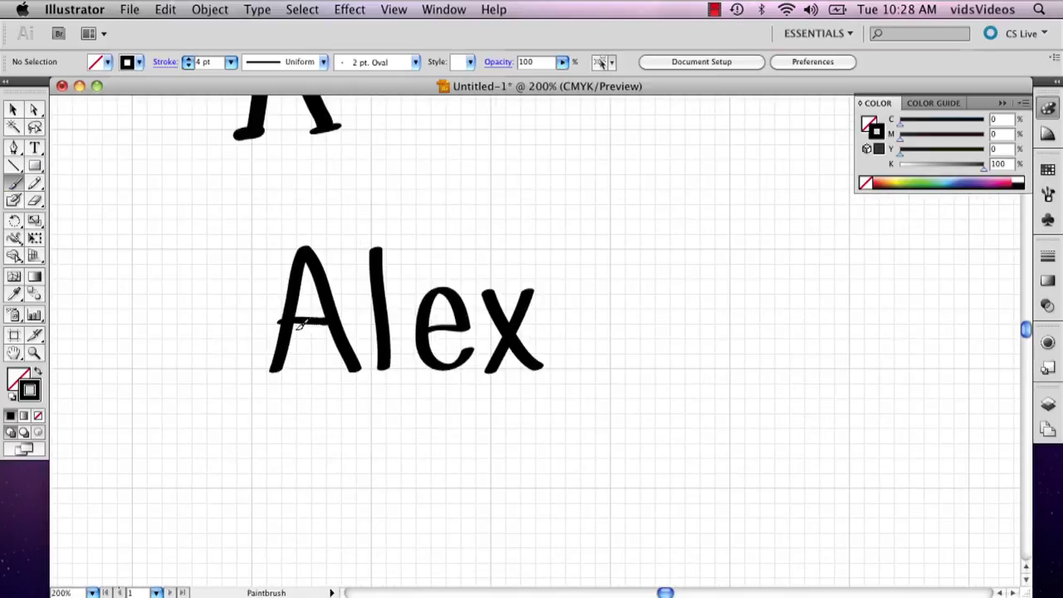
{"action": "left_click", "coordinate": [14, 110]}
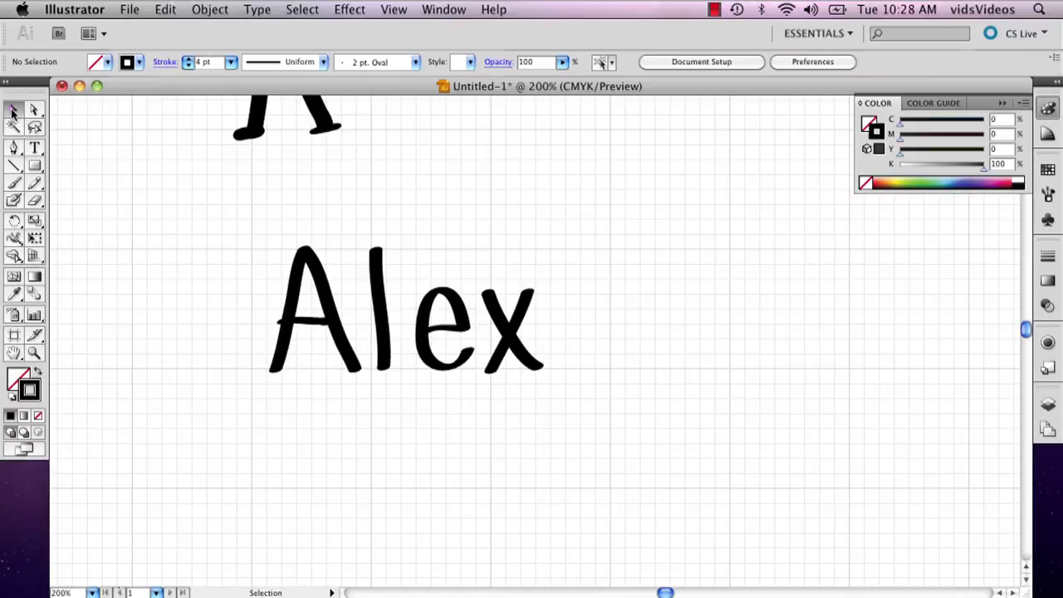
{"action": "left_click_drag", "start_coordinate": [254, 207], "coordinate": [641, 391]}
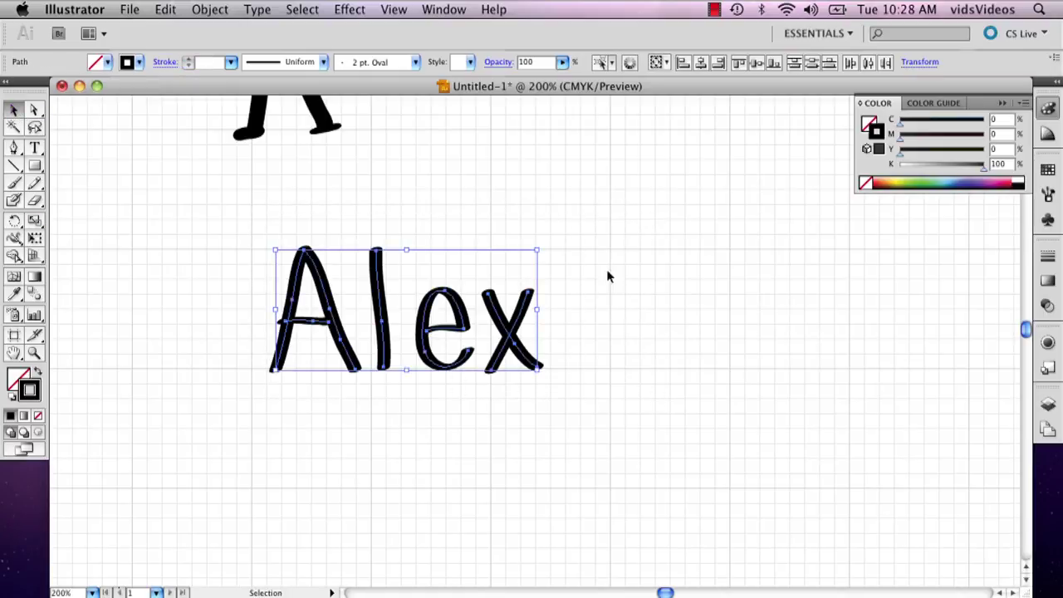
{"action": "left_click", "coordinate": [595, 301]}
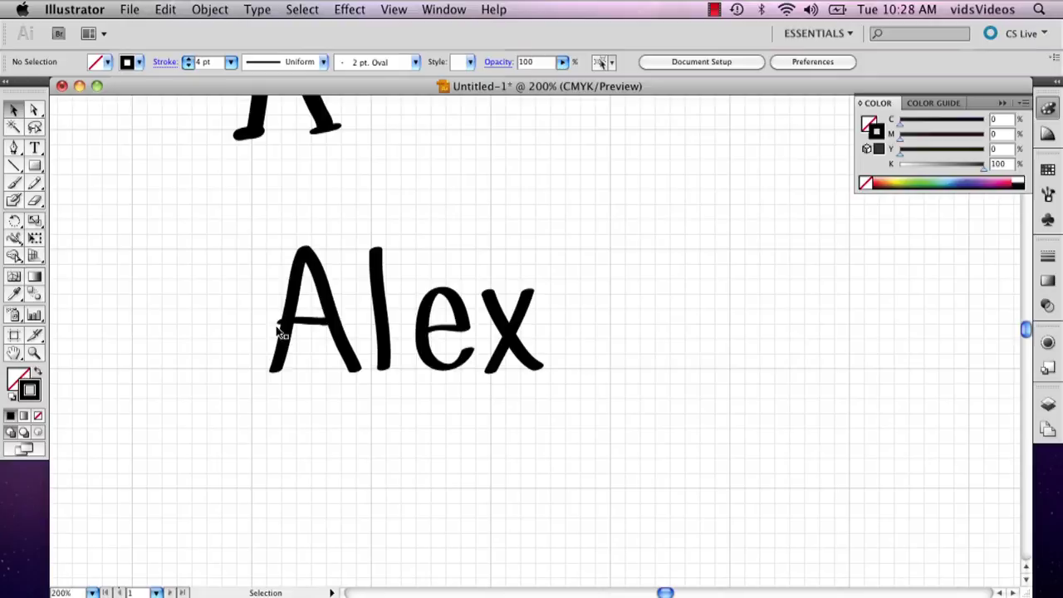